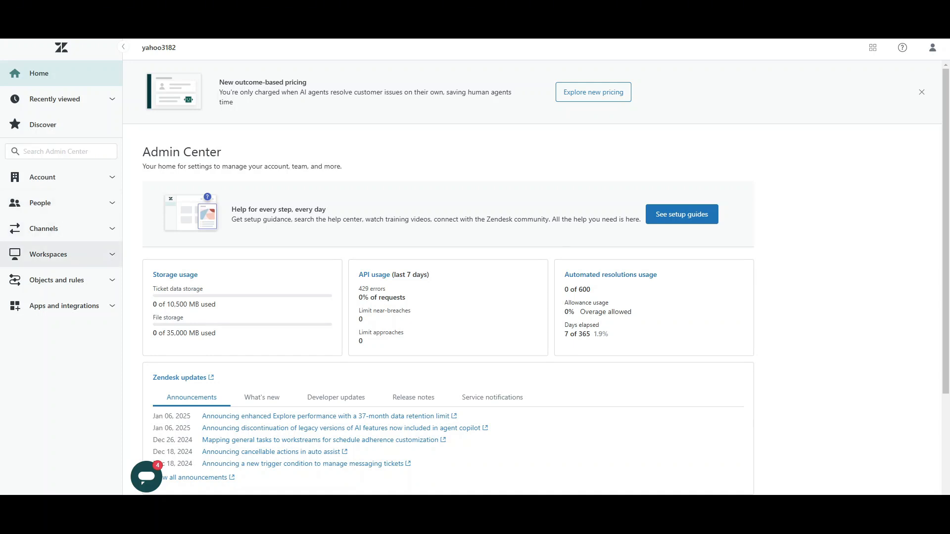
# - Open the ticket triggers under the business rules and start creating a new trigger
pyautogui.click(110, 279)
pyautogui.scroll(-2, 64, 373)
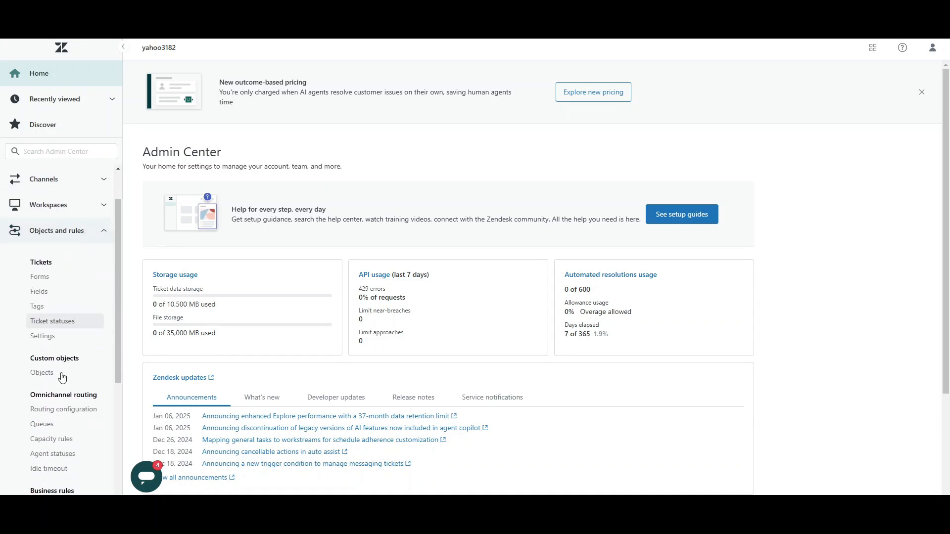
pyautogui.scroll(-3, 62, 377)
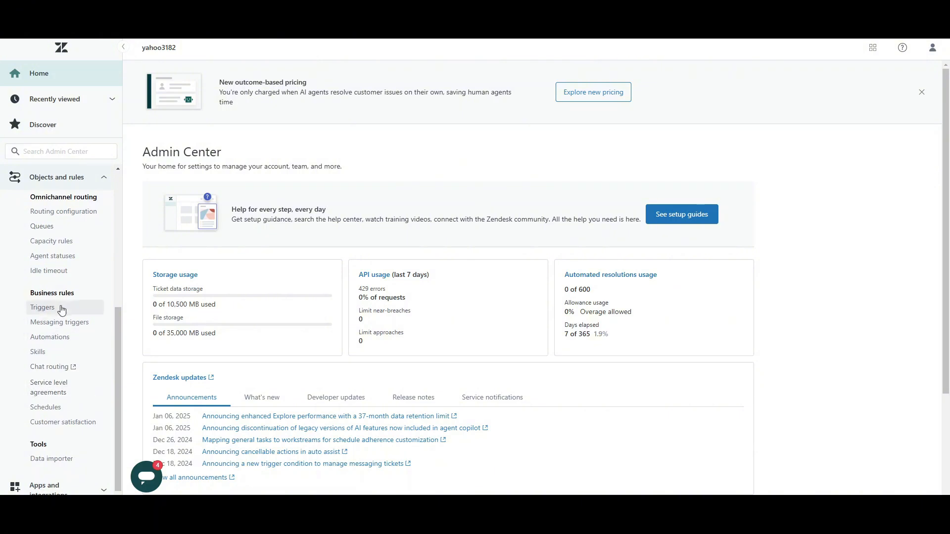
pyautogui.click(61, 307)
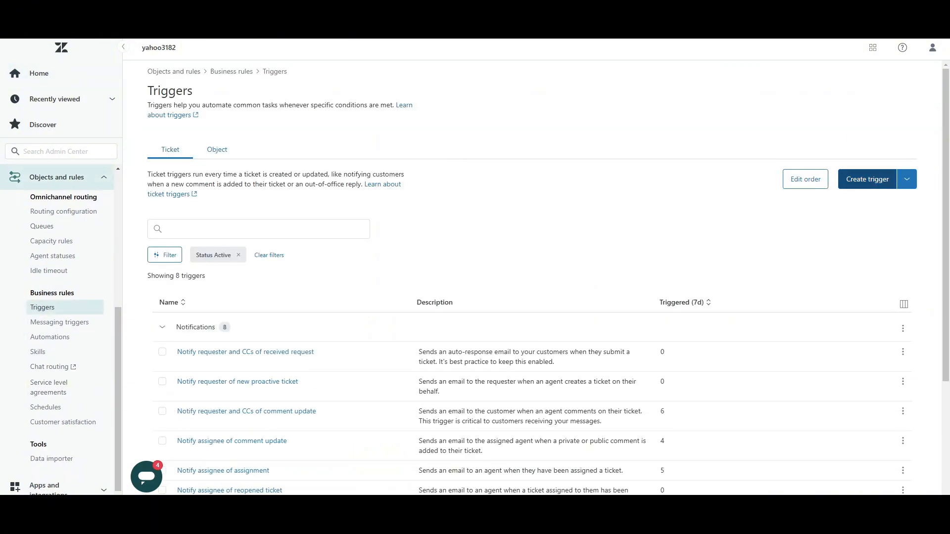
pyautogui.click(869, 181)
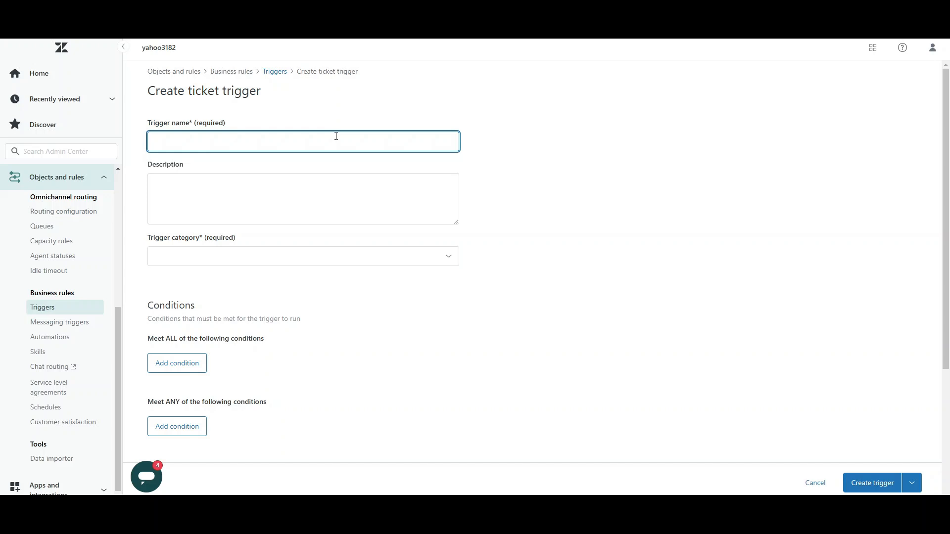
# - Name the trigger "High-Priority Escalation Notification" and describe it as "Notifies the support team when a high-priority ticket is created or updated, ensuring immediate attention."
pyautogui.write('High-Priority Escalation Notification')
pyautogui.click(281, 179)
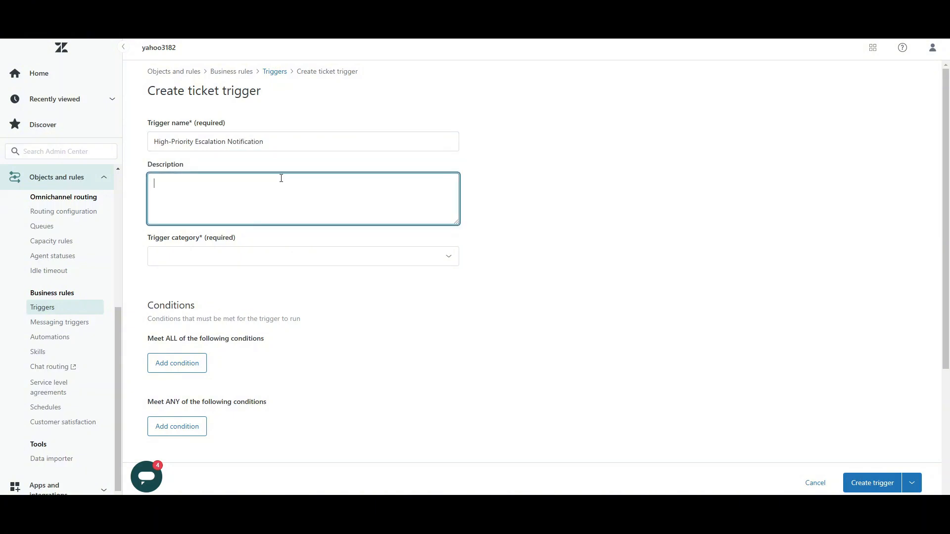
pyautogui.write('Notifies the support team when a high-priority ticket is c')
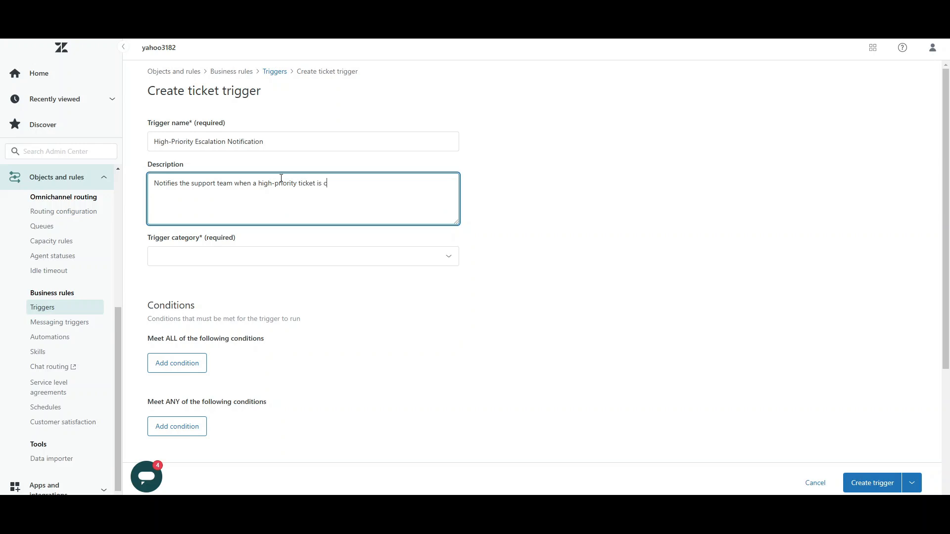
pyautogui.write('reated ior updated, ensuring immediate attention.')
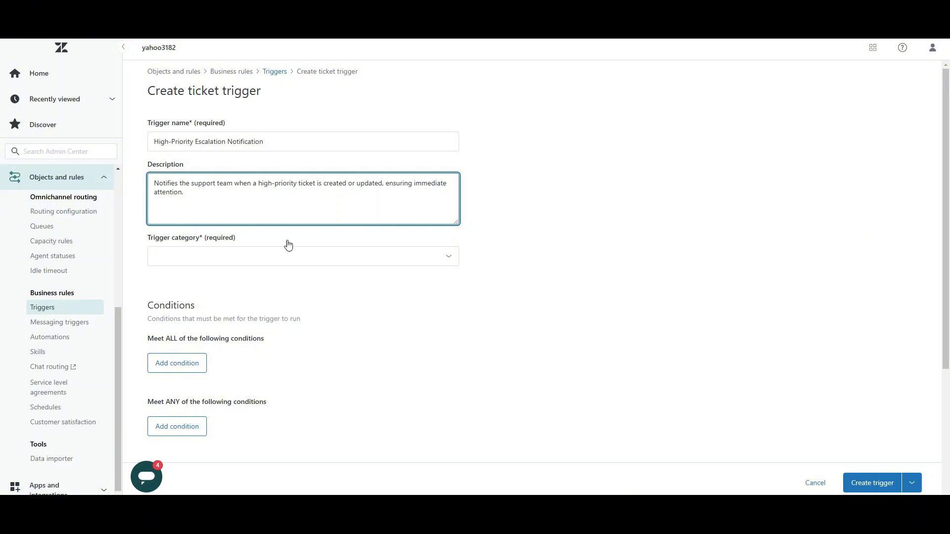
# - Assign the trigger to a newly created category named "Escalation Management"
pyautogui.click(235, 256)
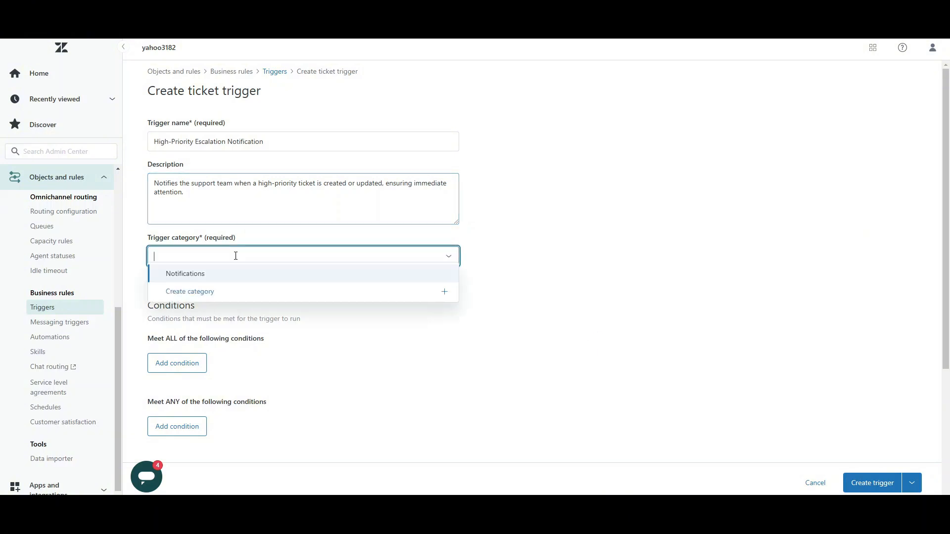
pyautogui.click(240, 299)
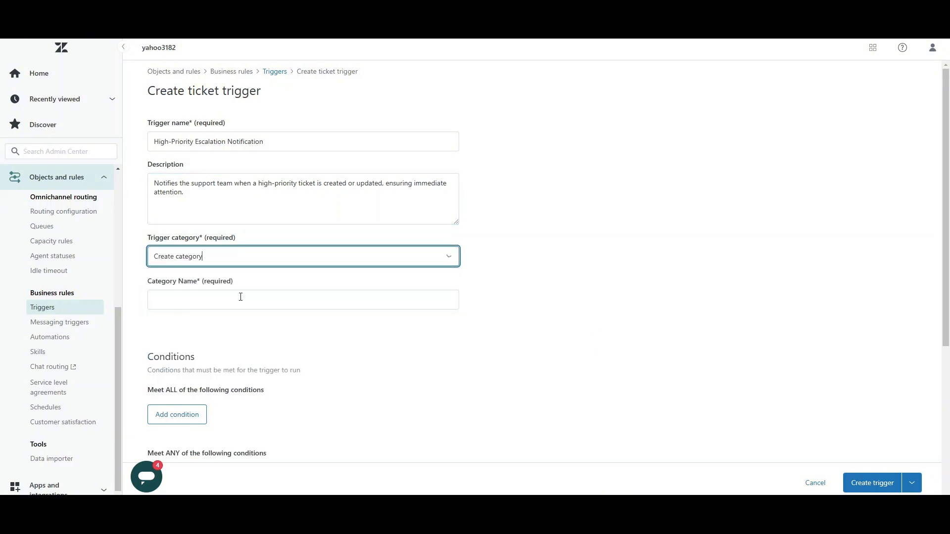
pyautogui.click(213, 302)
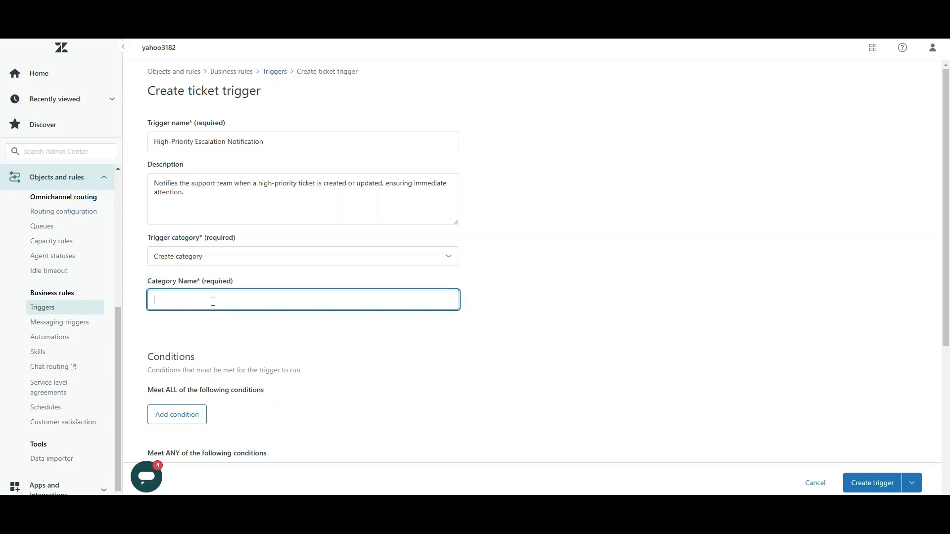
pyautogui.write('Escalation Management')
# - Add a condition that must always be met, requiring Ticket > Priority Is High
pyautogui.scroll(-2, 321, 359)
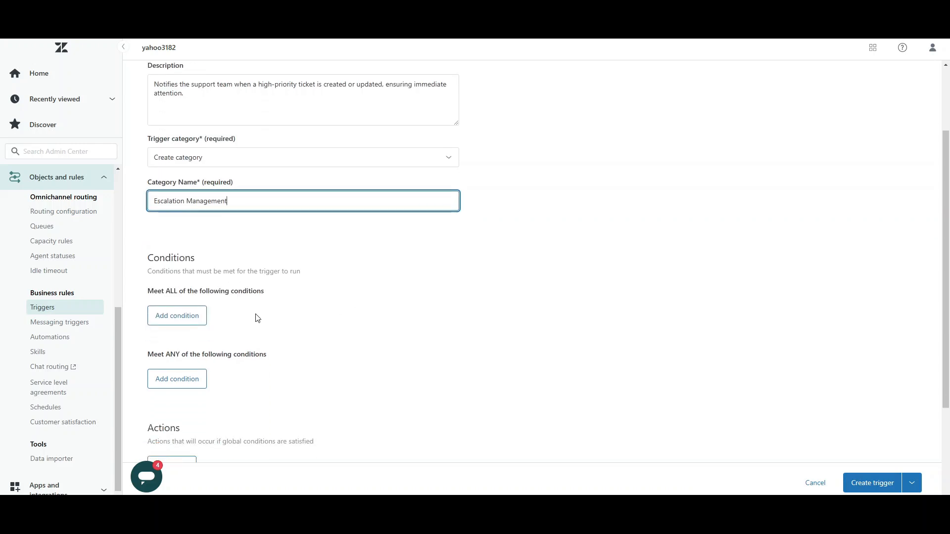
pyautogui.click(182, 321)
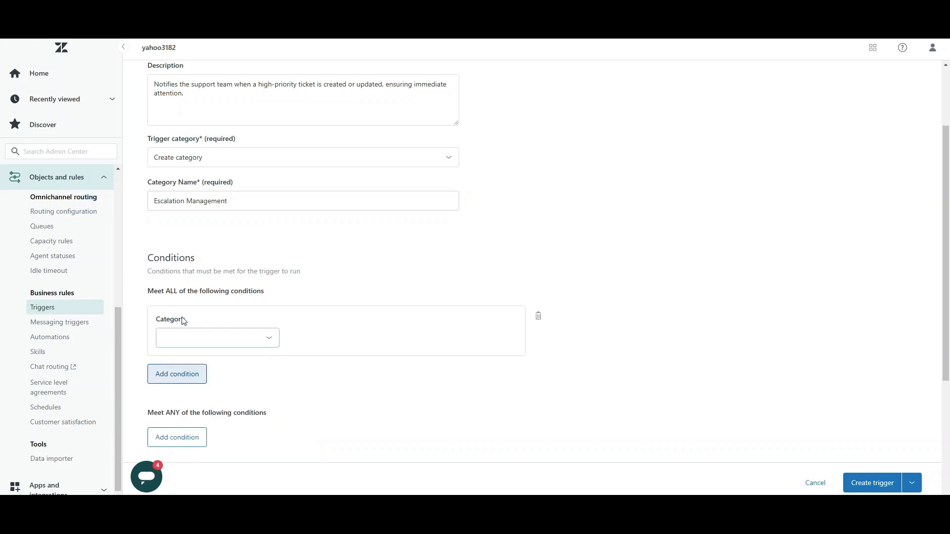
pyautogui.click(214, 340)
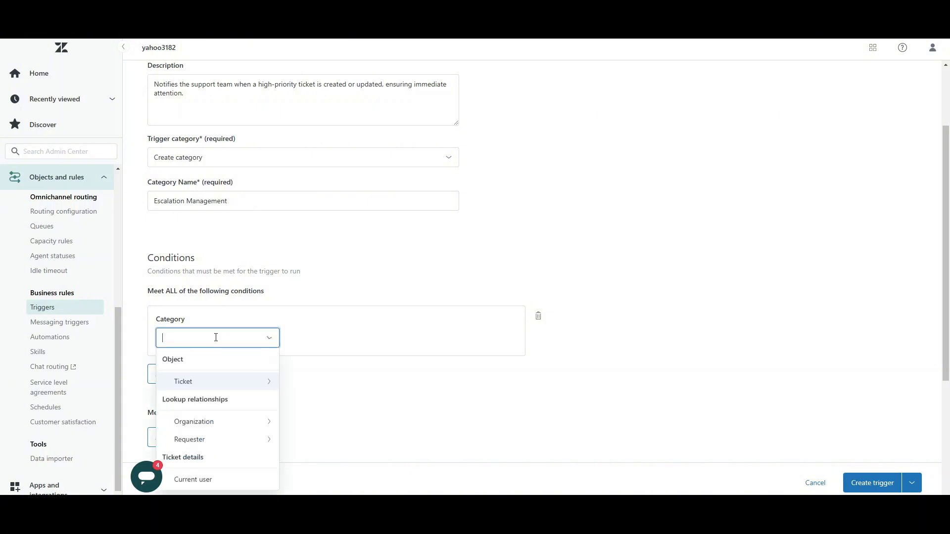
pyautogui.click(217, 391)
pyautogui.scroll(-6, 211, 441)
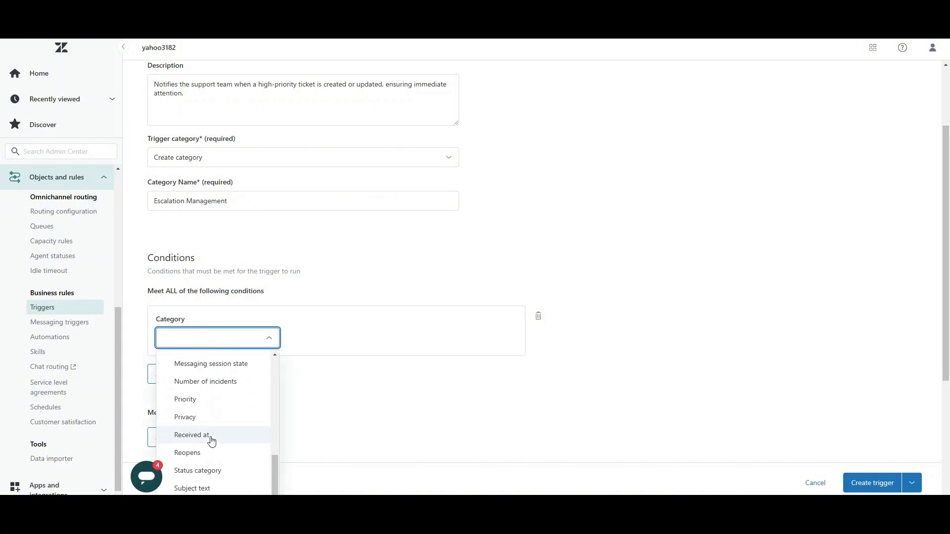
pyautogui.click(209, 402)
pyautogui.click(314, 341)
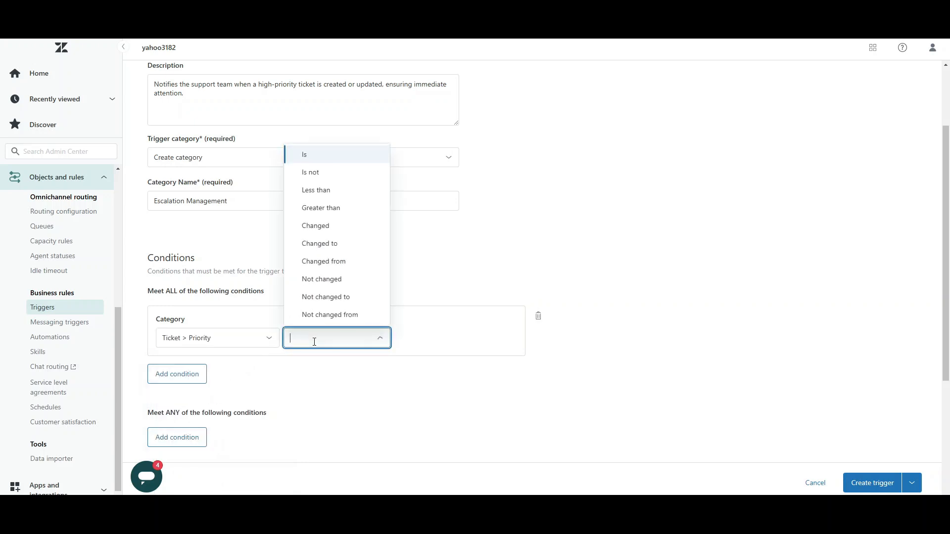
pyautogui.click(327, 155)
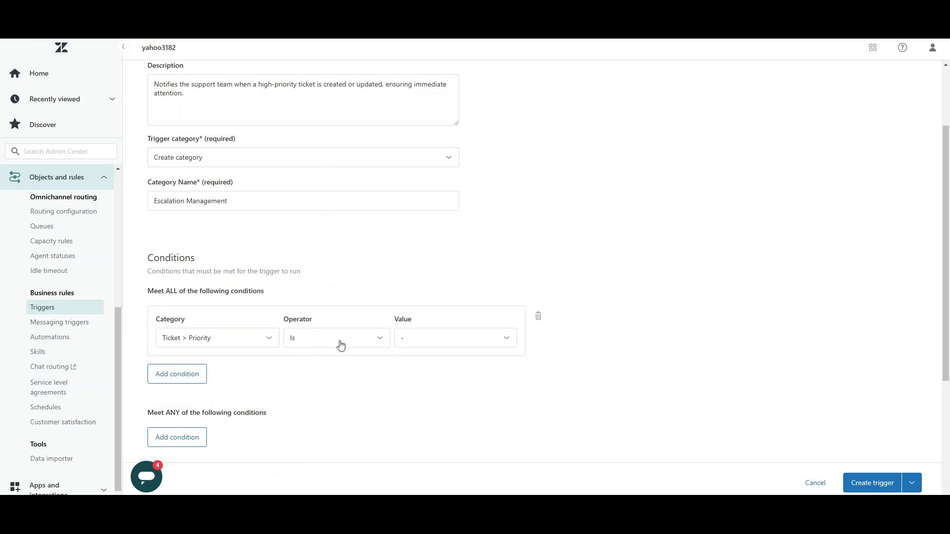
pyautogui.click(411, 344)
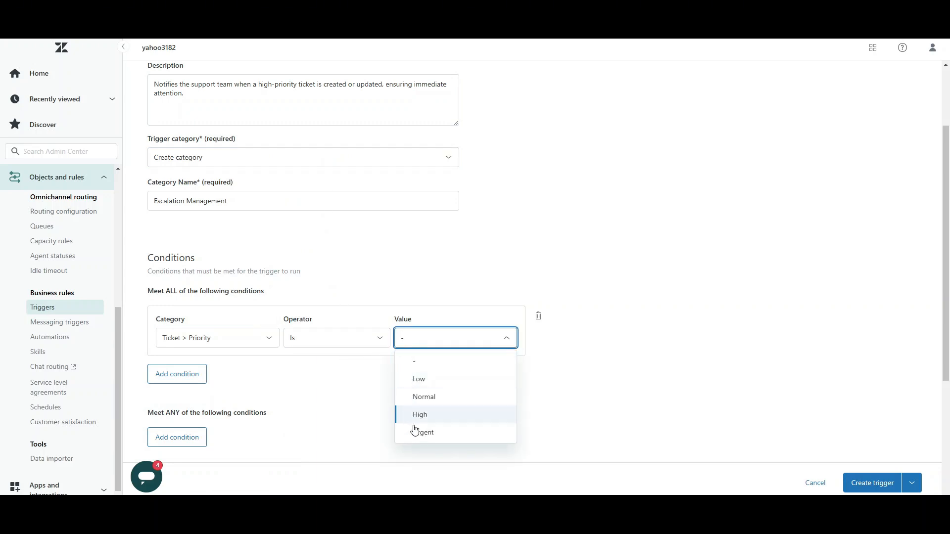
pyautogui.click(415, 422)
# - Add a second condition to the Meet ALL group, requiring Ticket > Ticket status Is Open
pyautogui.scroll(-1, 290, 391)
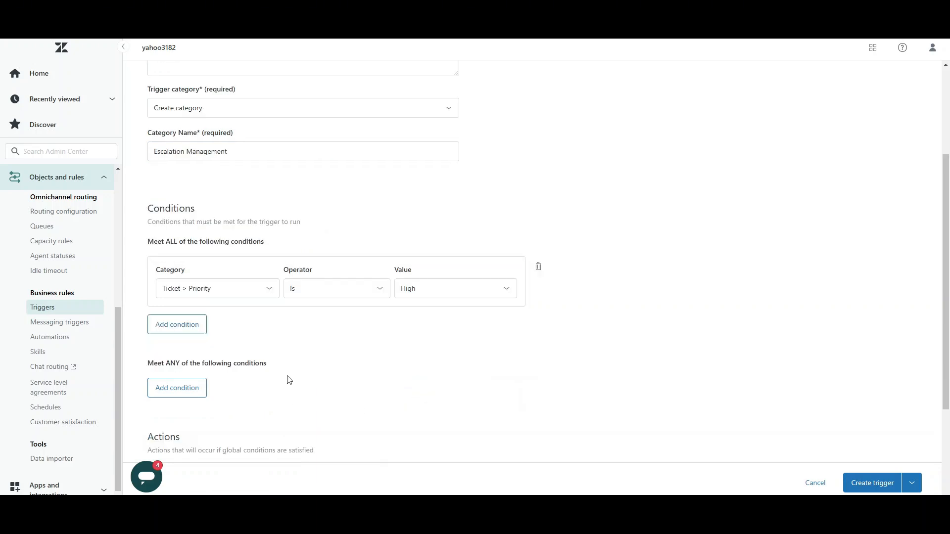
pyautogui.click(179, 334)
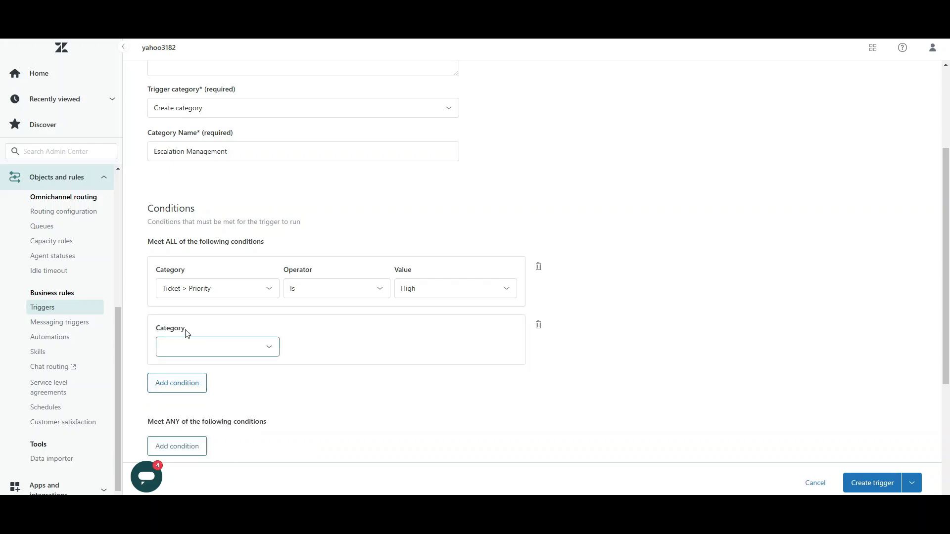
pyautogui.click(218, 347)
pyautogui.click(218, 396)
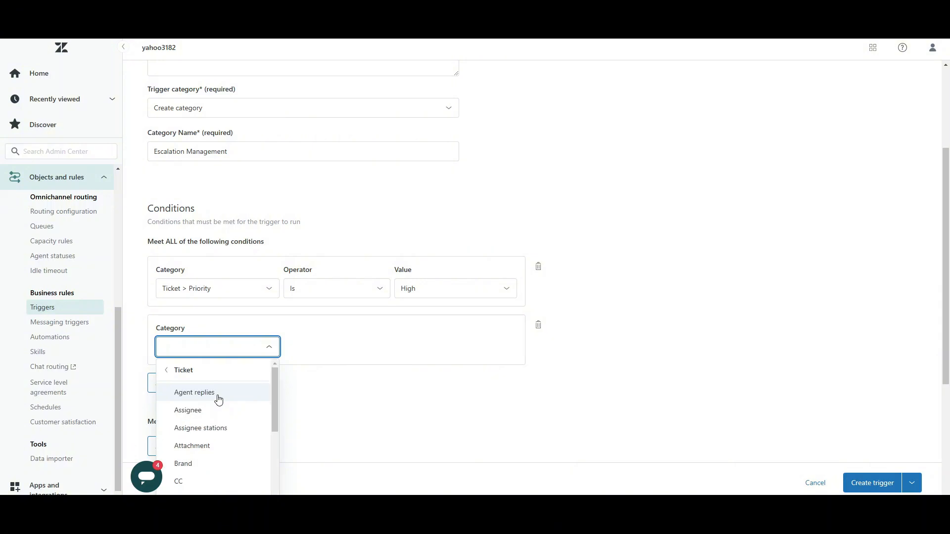
pyautogui.scroll(-3, 225, 411)
pyautogui.scroll(-5, 242, 460)
pyautogui.click(223, 228)
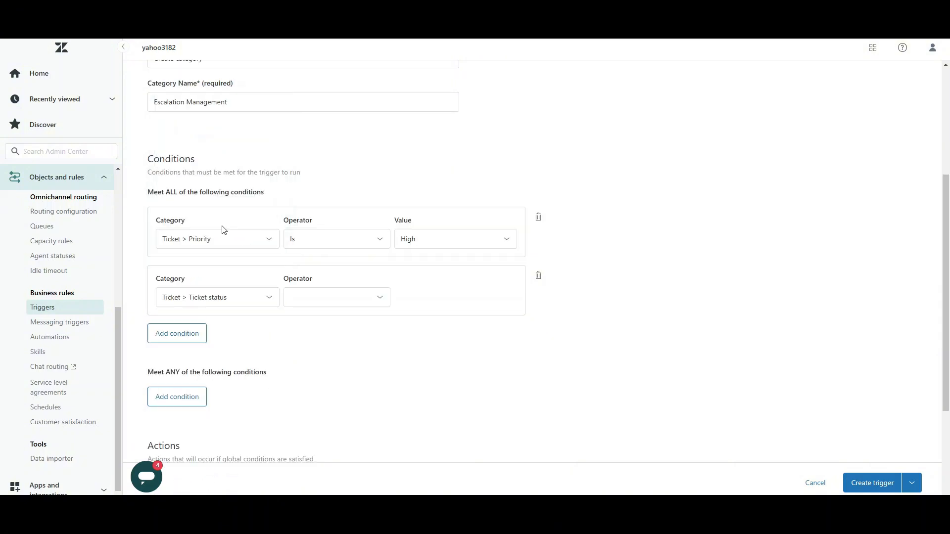
pyautogui.click(330, 304)
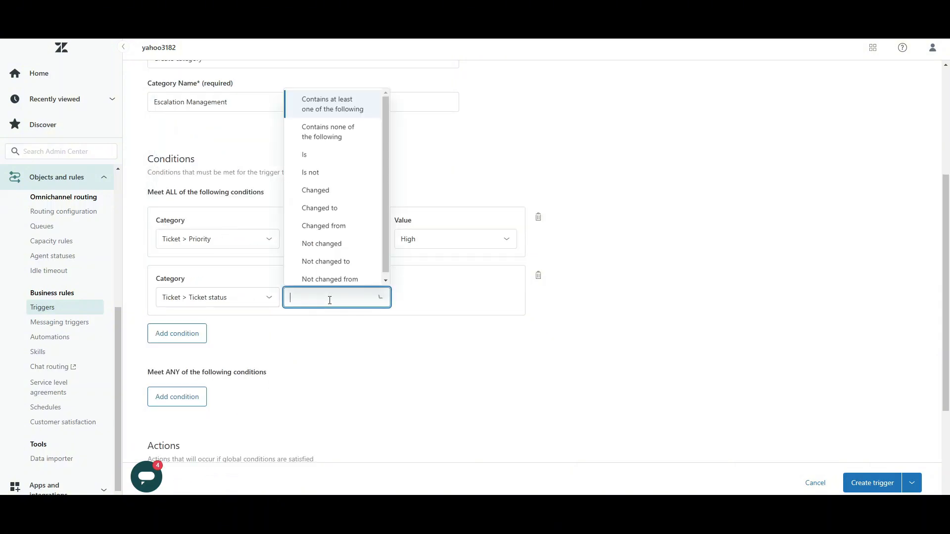
pyautogui.click(337, 153)
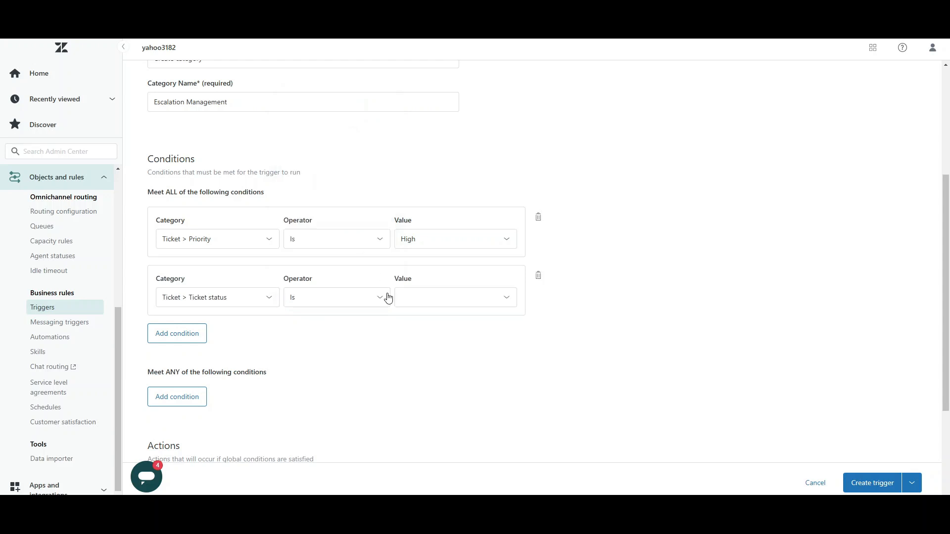
pyautogui.click(412, 301)
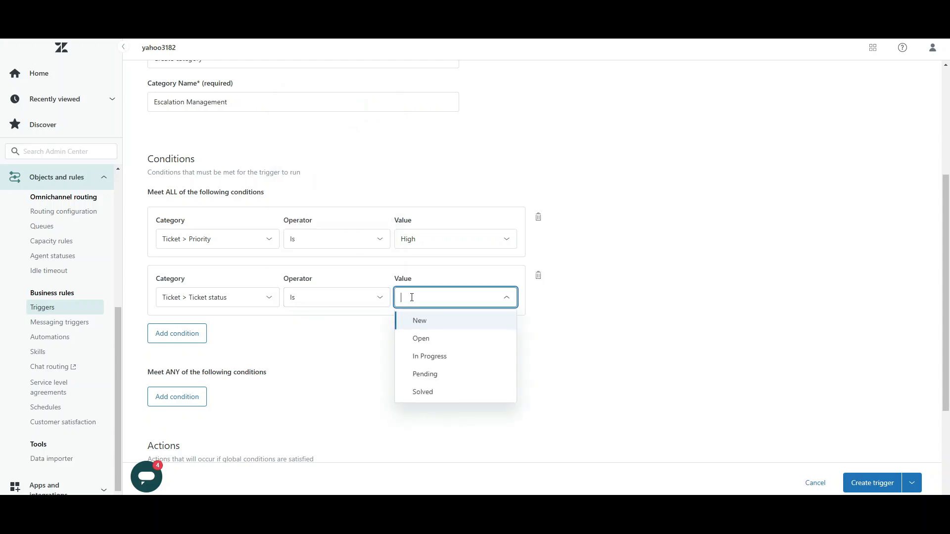
pyautogui.click(414, 339)
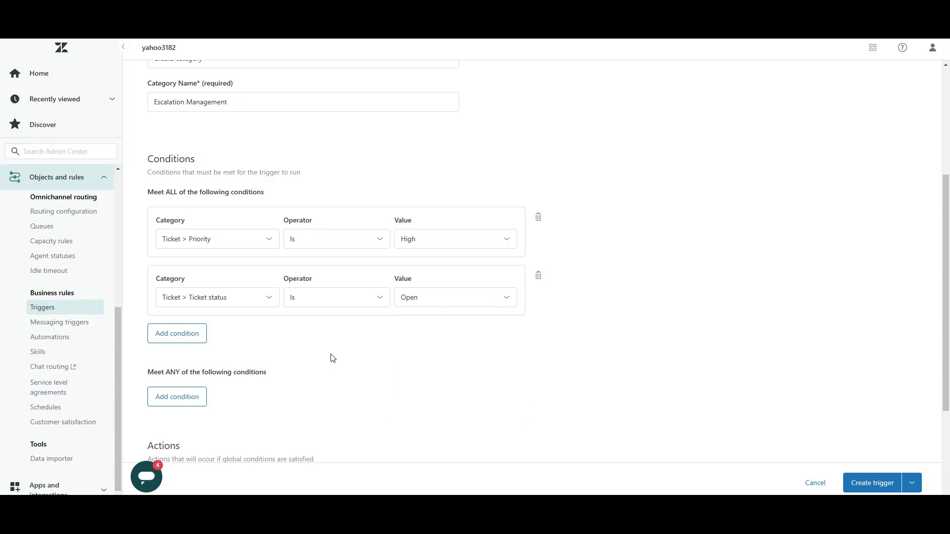
pyautogui.scroll(1, 332, 357)
pyautogui.scroll(-1, 331, 357)
pyautogui.scroll(1, 331, 357)
pyautogui.scroll(-1, 331, 357)
# - Add a Meet ANY condition where Ticket > Tags Contains at least one of the following, with the tag "escalation"
pyautogui.scroll(-1, 727, 327)
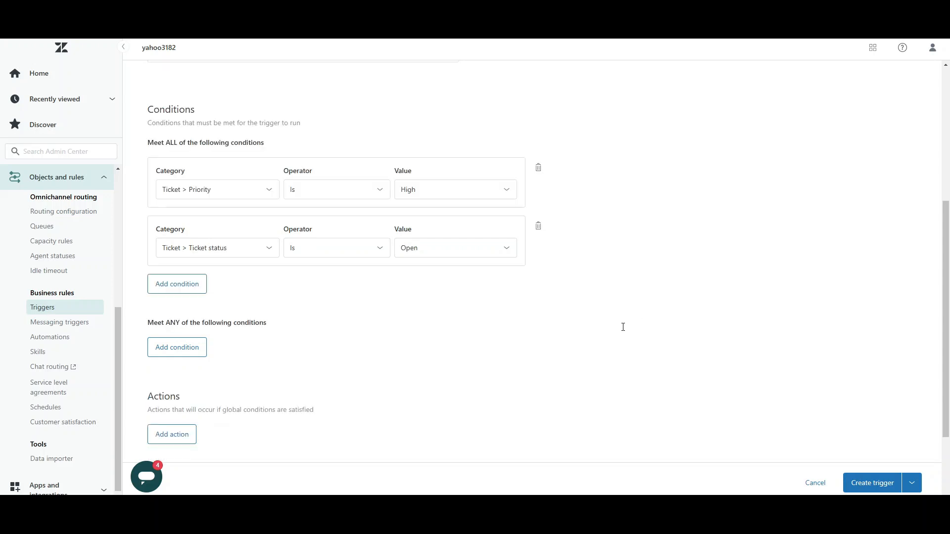
pyautogui.click(177, 349)
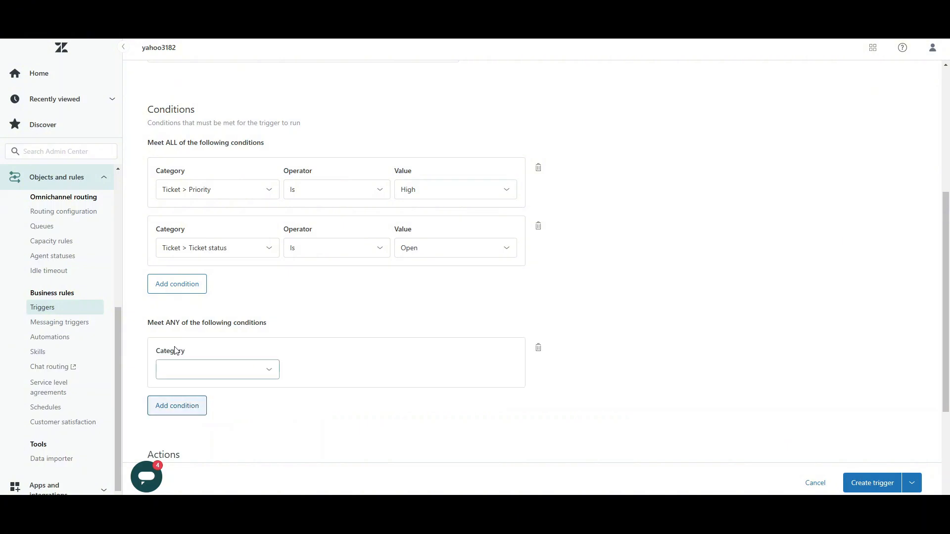
pyautogui.click(214, 379)
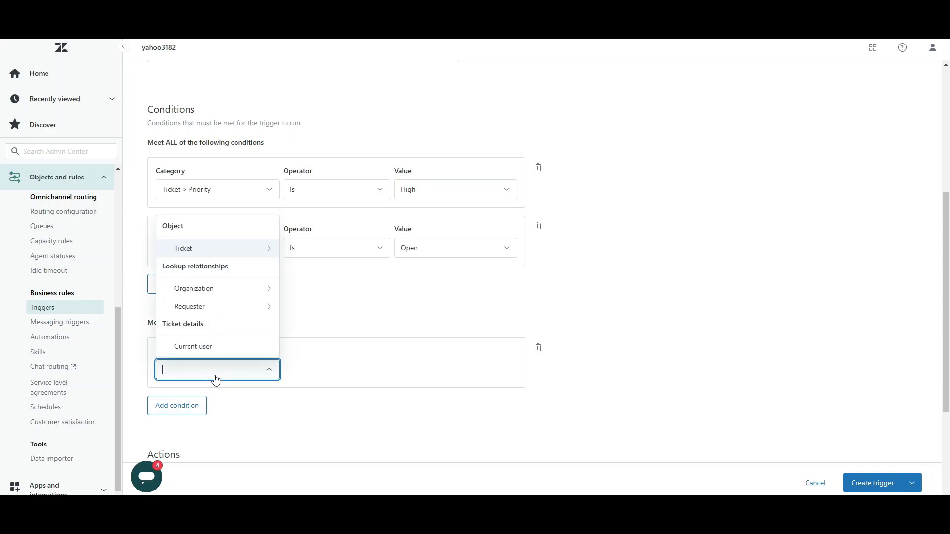
pyautogui.click(233, 253)
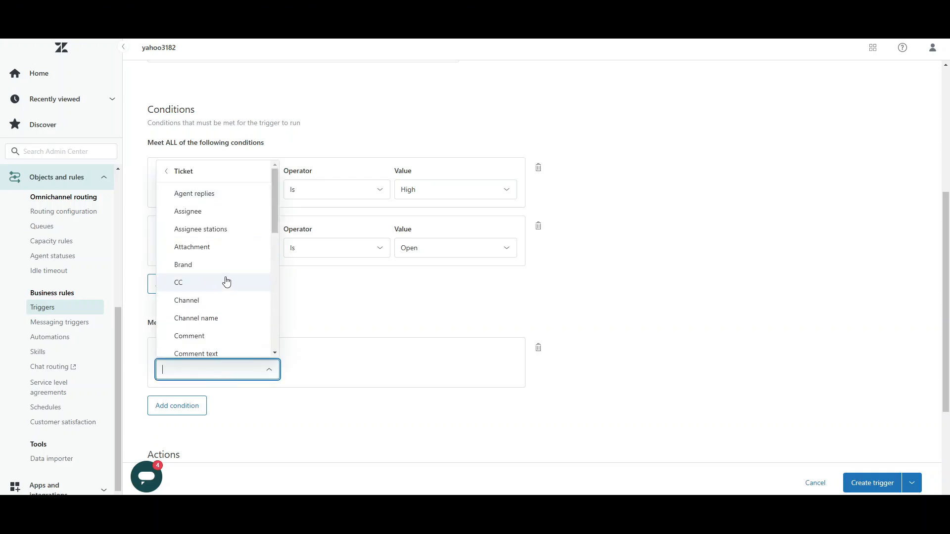
pyautogui.scroll(-2, 226, 282)
pyautogui.scroll(-5, 226, 281)
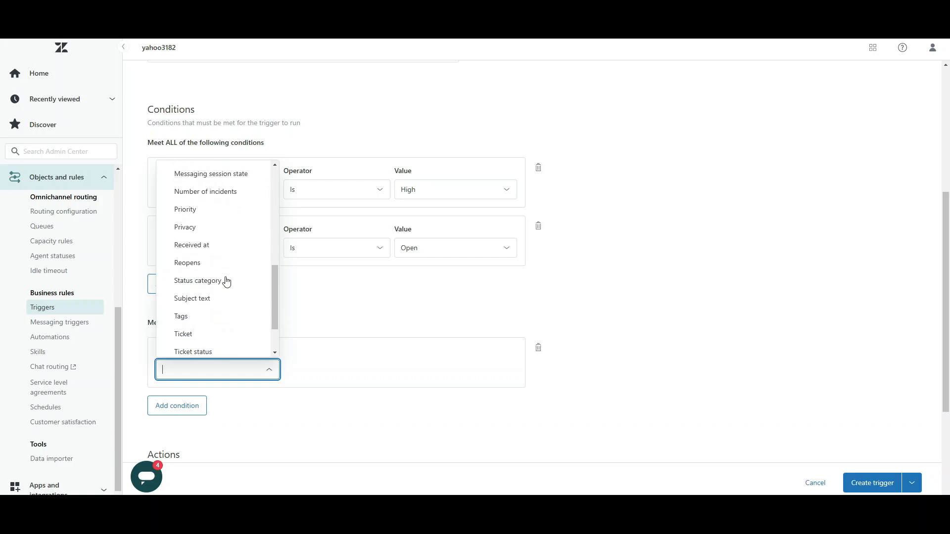
pyautogui.click(221, 317)
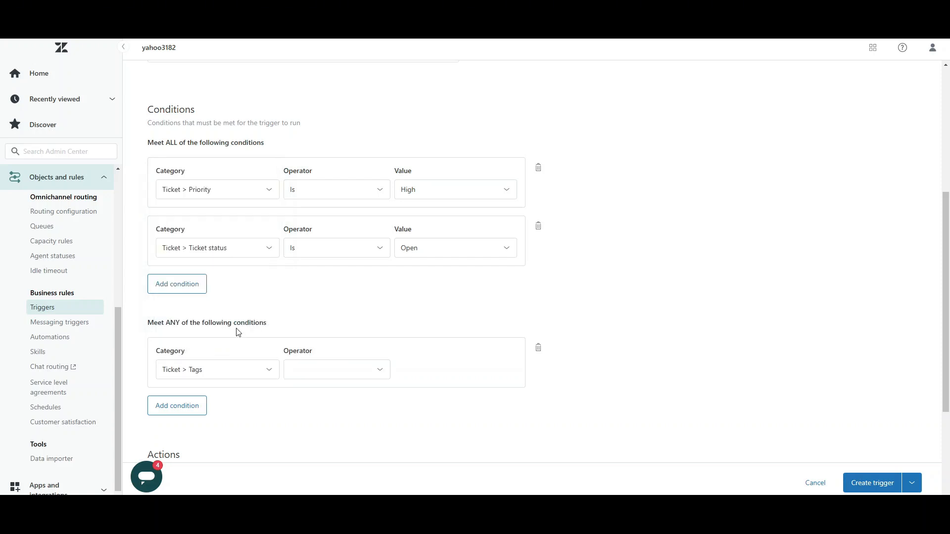
pyautogui.click(351, 372)
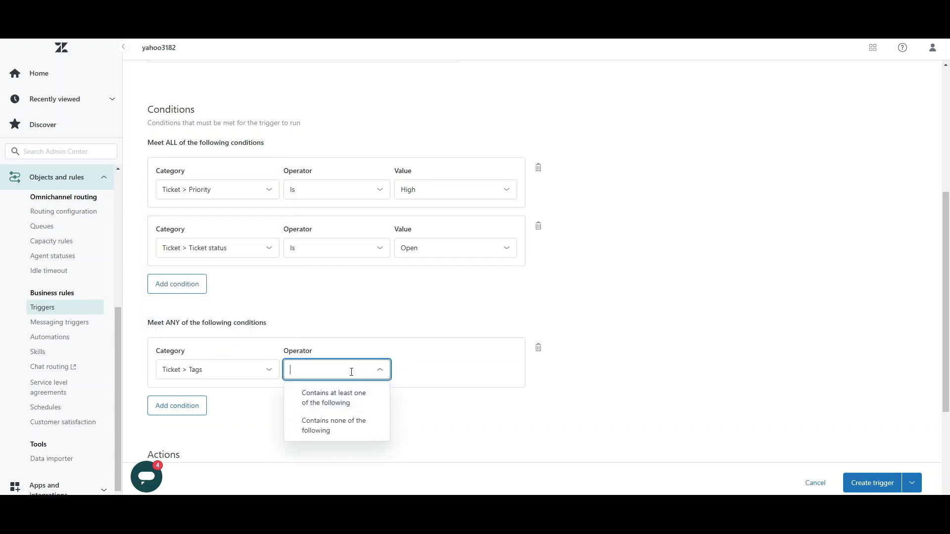
pyautogui.click(349, 403)
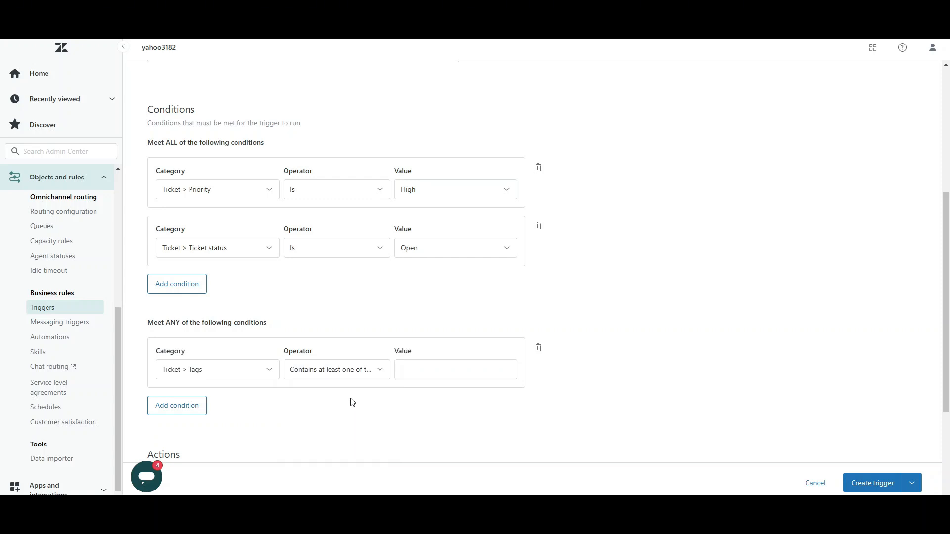
pyautogui.click(405, 370)
pyautogui.click(407, 368)
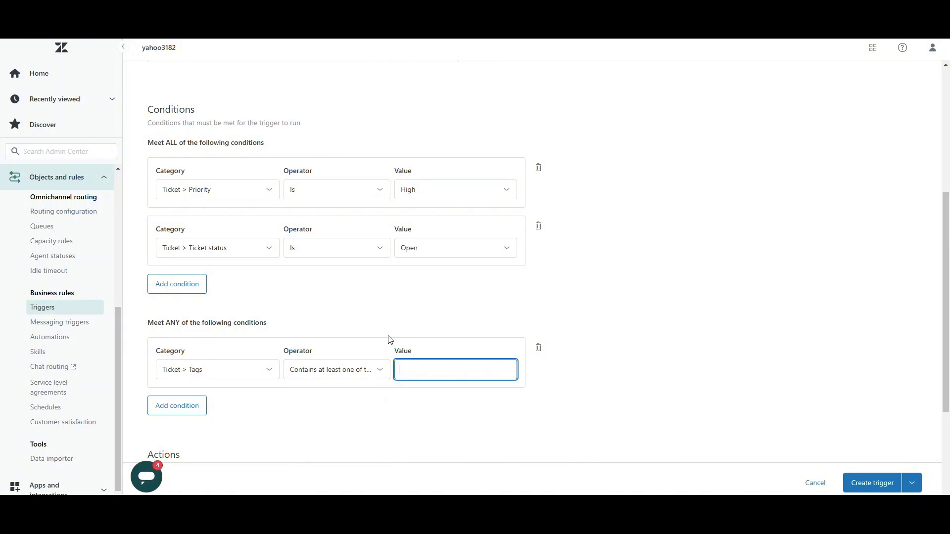
pyautogui.write('escalation')
pyautogui.press('Return')
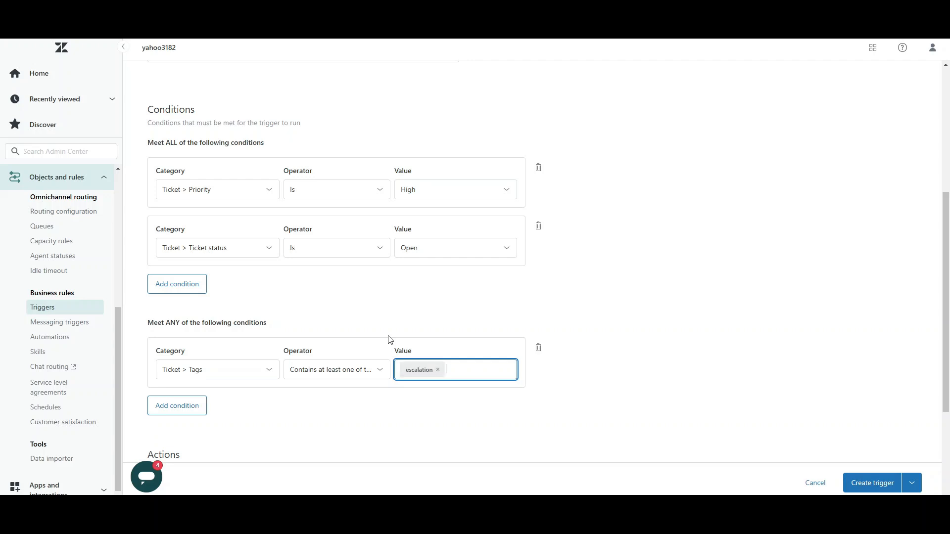
# - Add "urgent" as a second tag value in the Meet ANY tags condition
pyautogui.write('urgent')
pyautogui.press('Return')
# - Add an action setting Ticket > Group to Support, and create the trigger
pyautogui.scroll(-3, 170, 331)
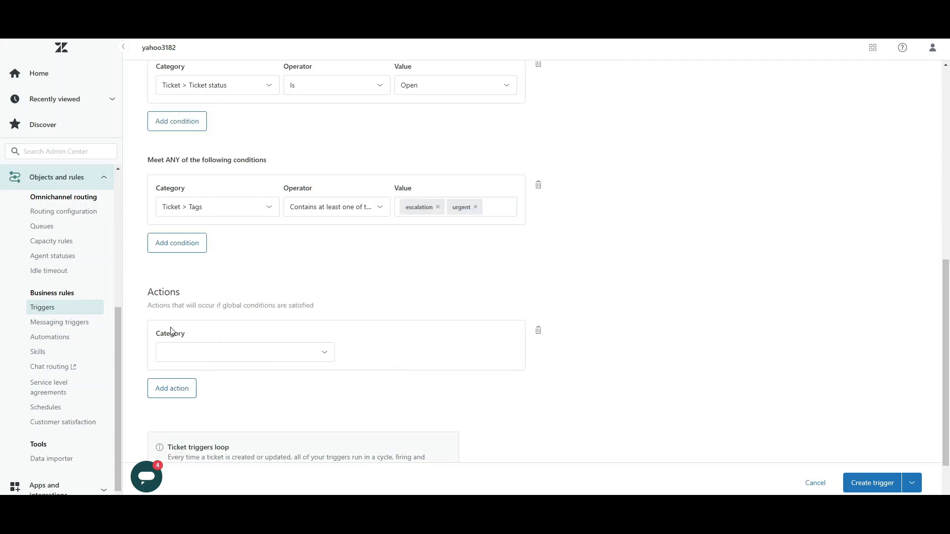
pyautogui.click(218, 351)
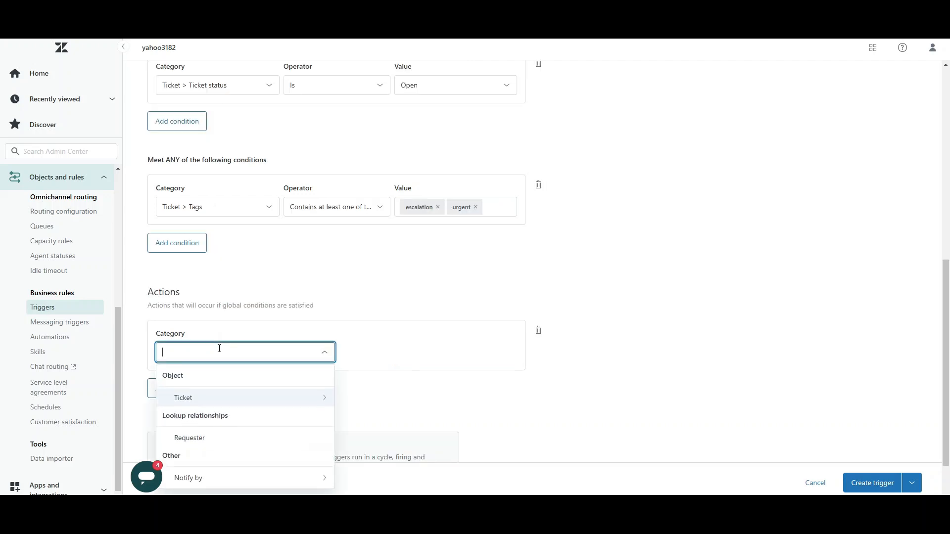
pyautogui.click(283, 398)
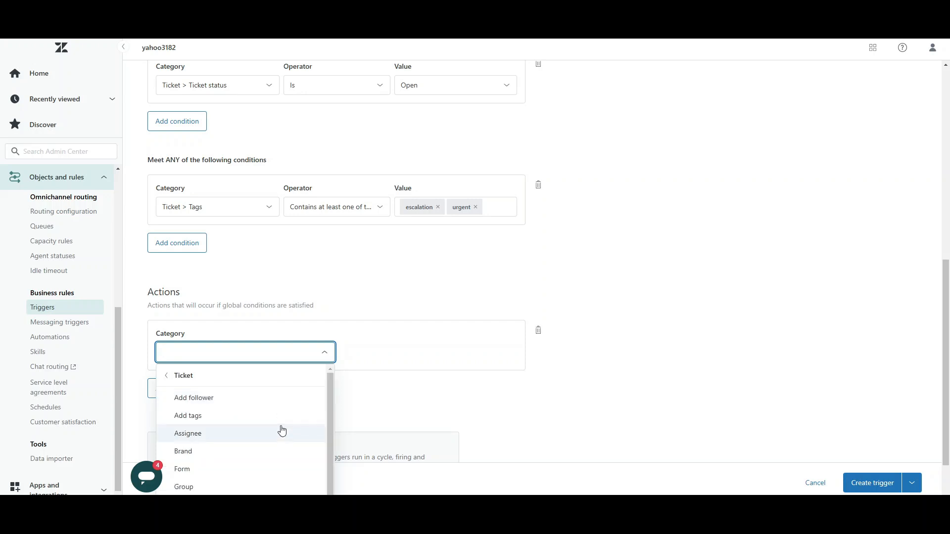
pyautogui.scroll(-2, 280, 429)
pyautogui.click(224, 427)
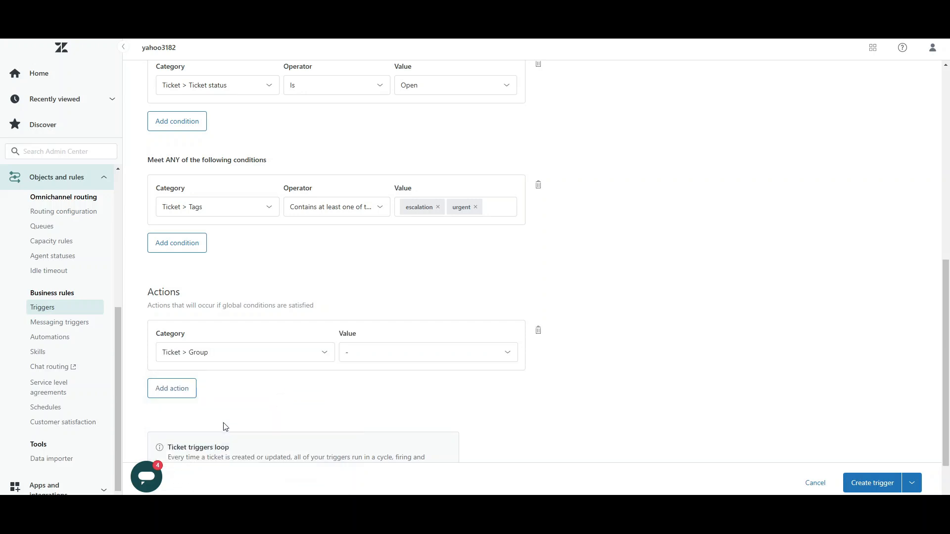
pyautogui.click(465, 351)
pyautogui.click(412, 393)
pyautogui.scroll(-2, 673, 366)
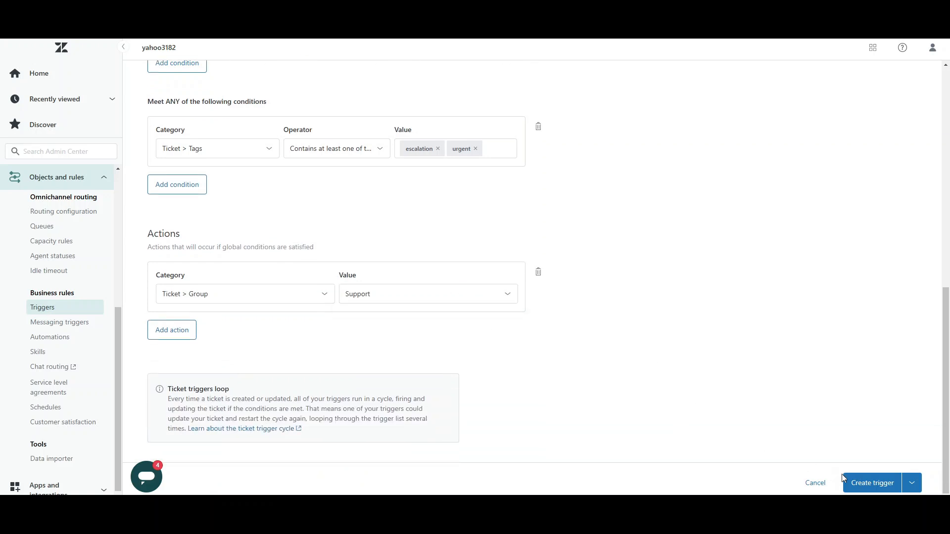
pyautogui.click(870, 483)
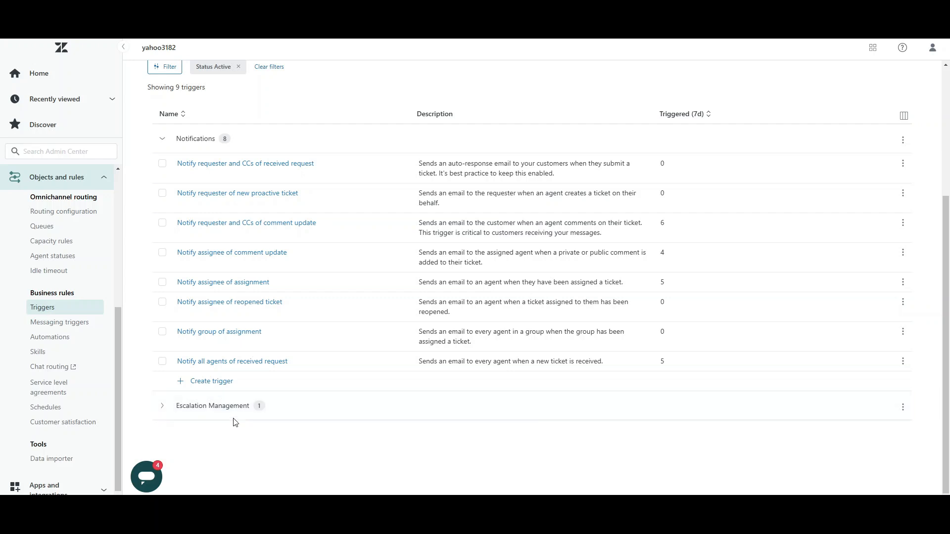
# - Expand the Escalation Management category in the trigger list to check its newly created trigger
pyautogui.click(161, 406)
pyautogui.scroll(-1, 229, 438)
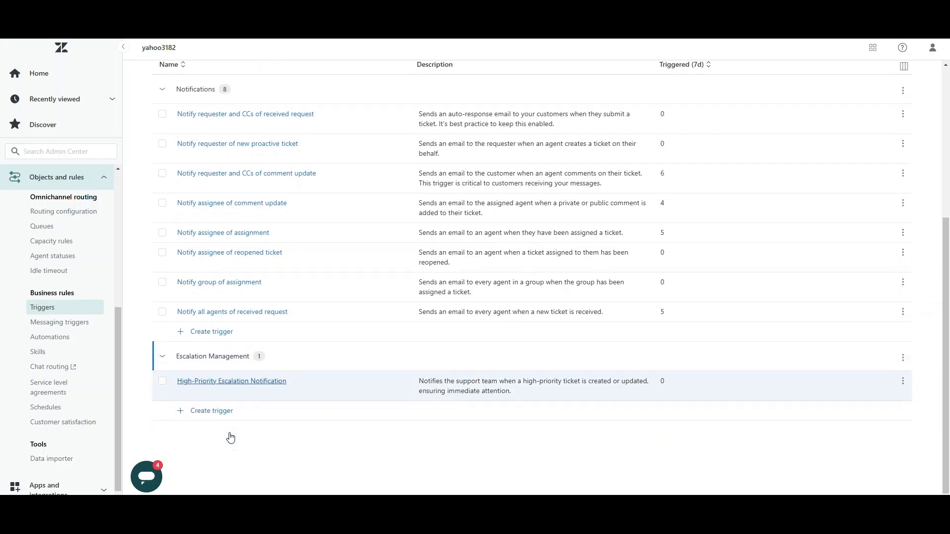
pyautogui.scroll(1, 401, 444)
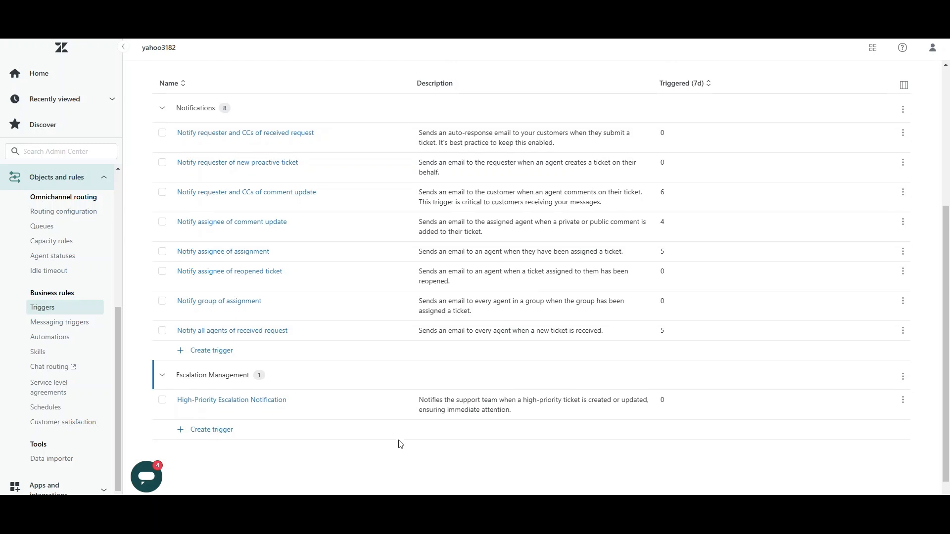
pyautogui.scroll(-1, 401, 444)
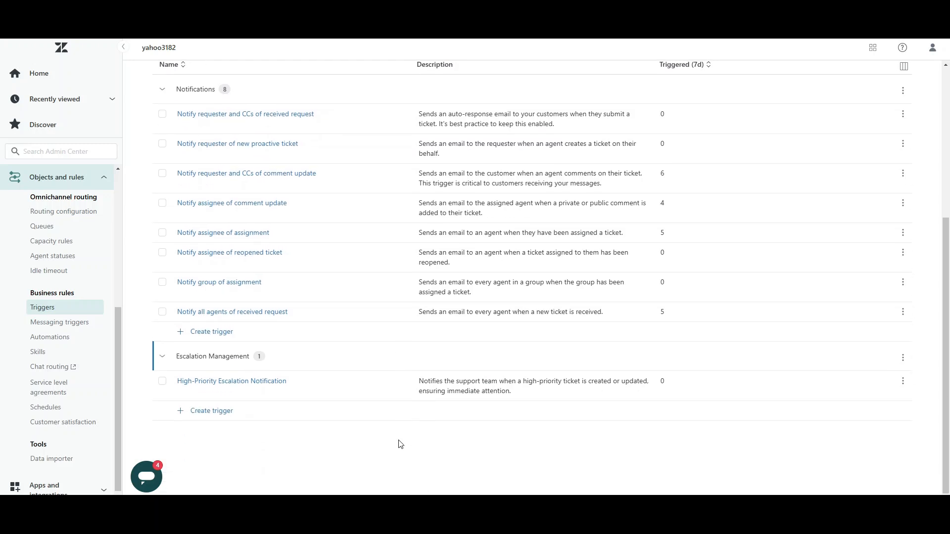